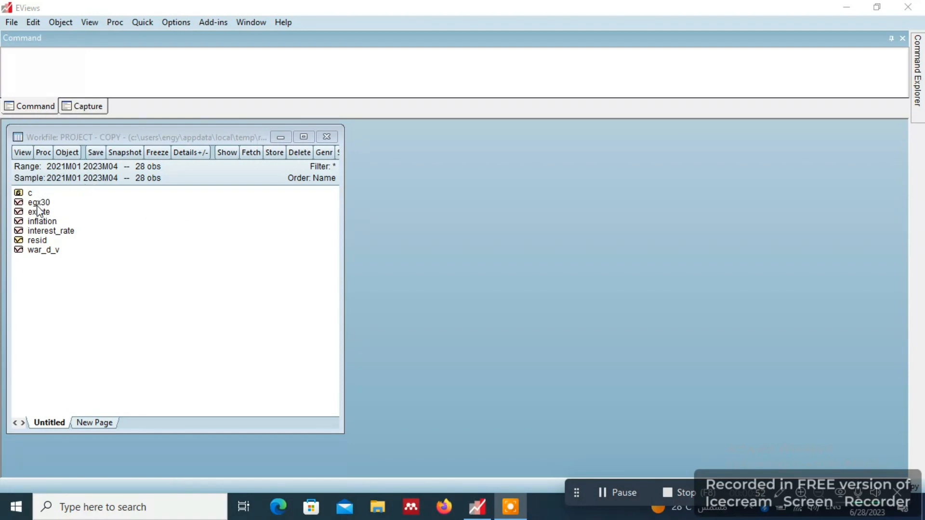
Open the unit root test settings for the inflation series
left_click(50, 221)
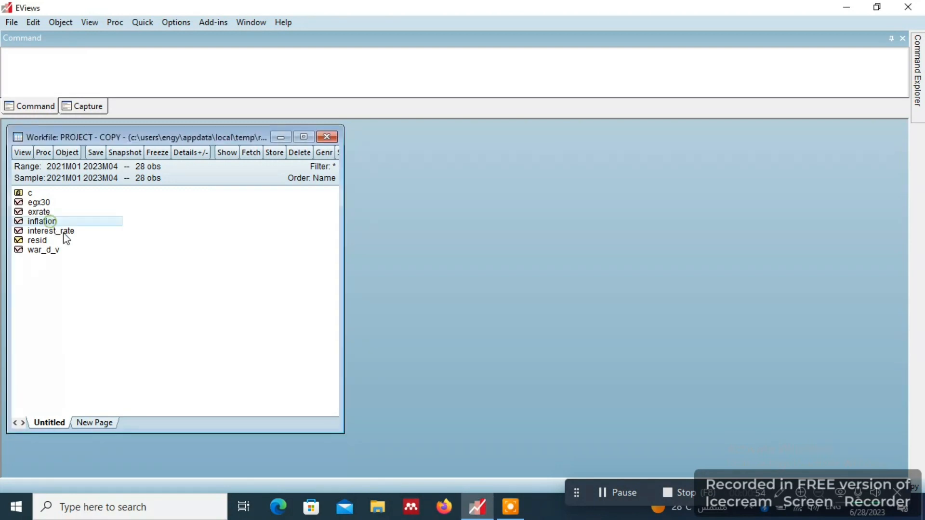
left_click(143, 23)
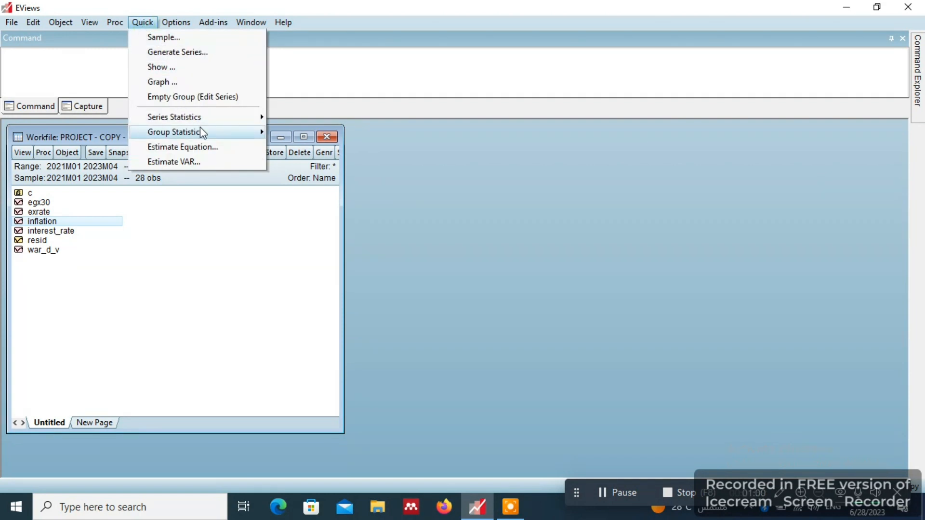
mouse_move(200, 132)
mouse_move(220, 119)
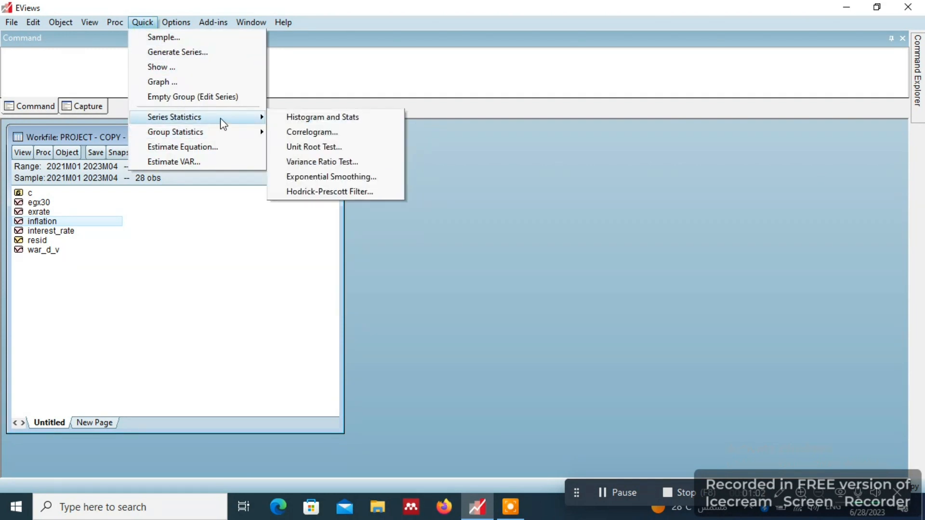
left_click(309, 153)
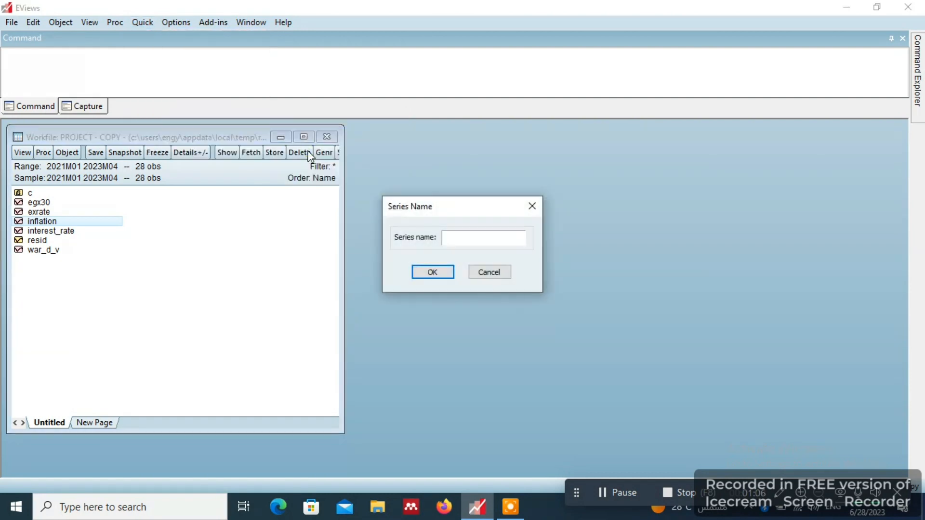
type("inflation")
left_click(422, 270)
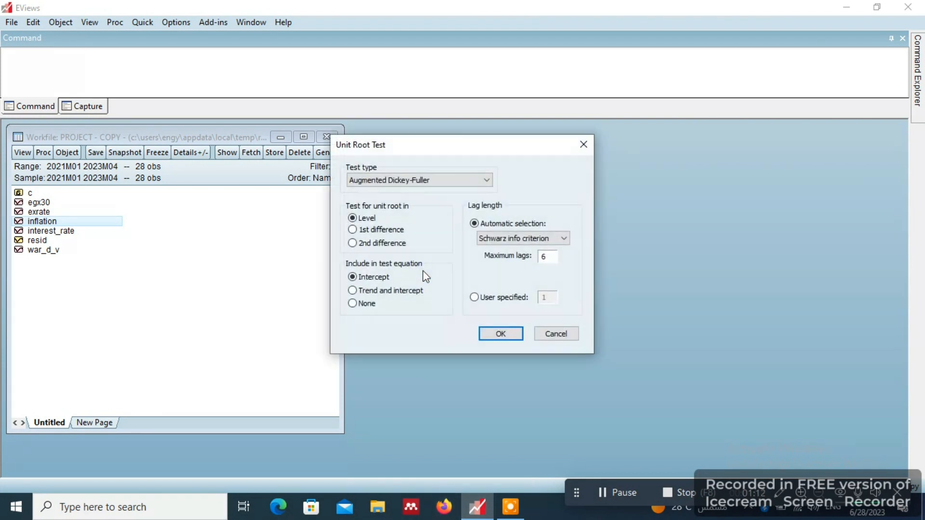
Run the Augmented Dickey-Fuller test on inflation in level with intercept, using automatic Schwarz lag selection and 6 maximum lags
left_click(486, 181)
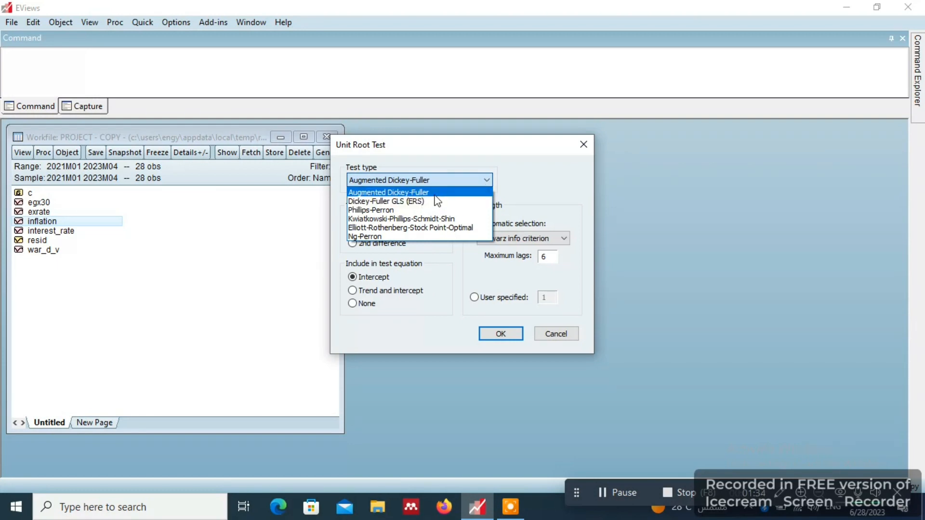
left_click(435, 178)
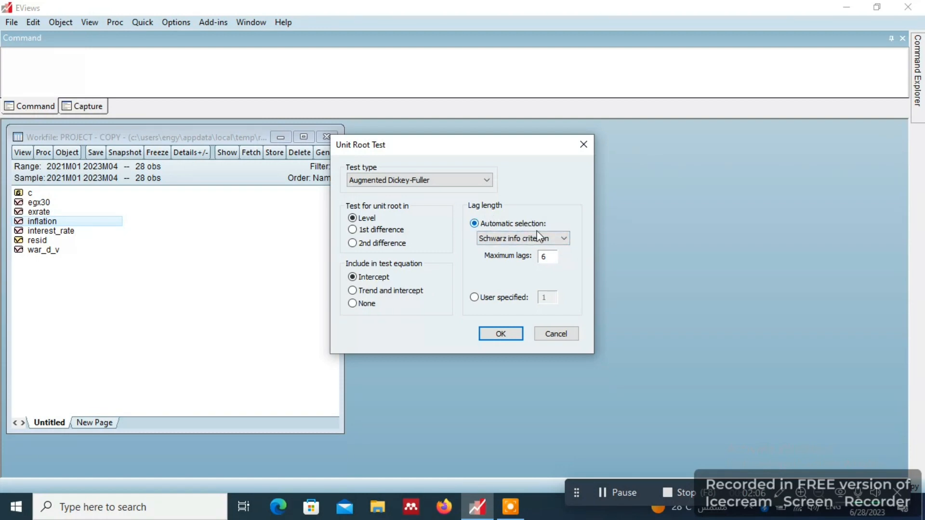
left_click(568, 239)
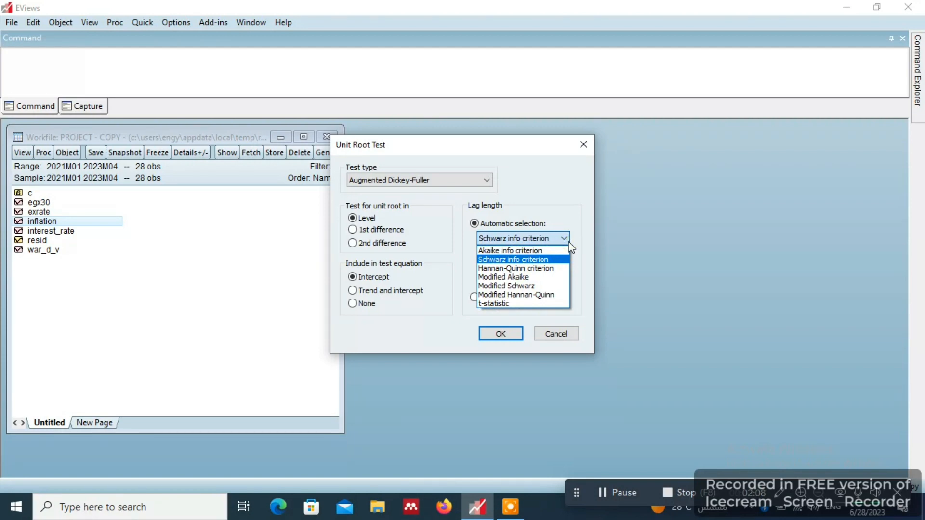
left_click(571, 248)
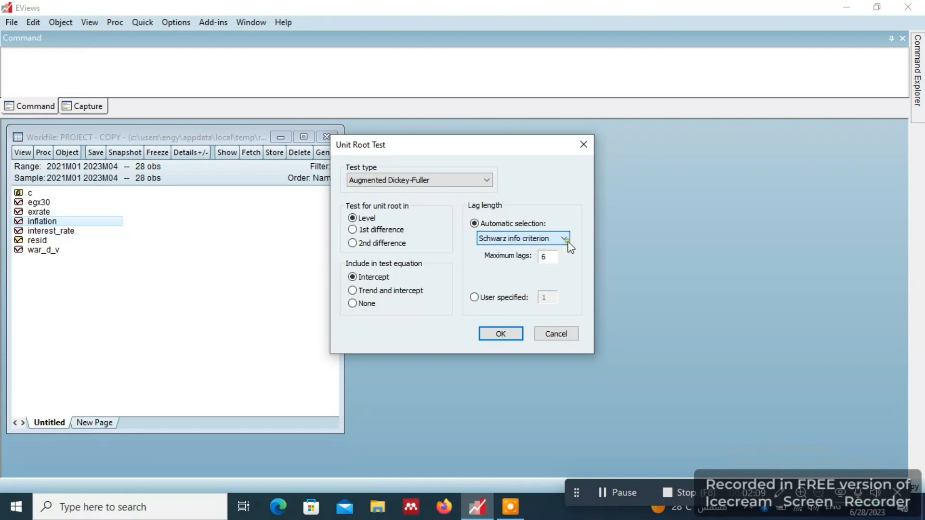
left_click(474, 297)
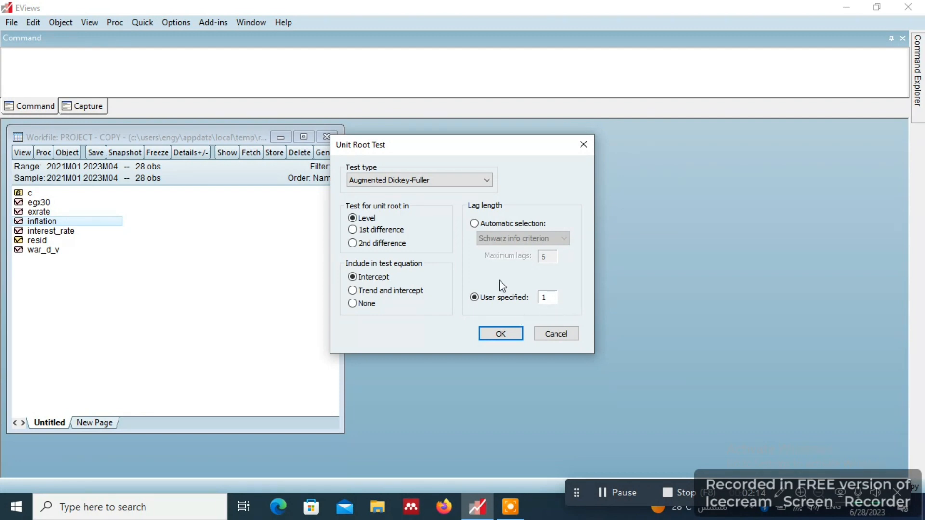
left_click(475, 224)
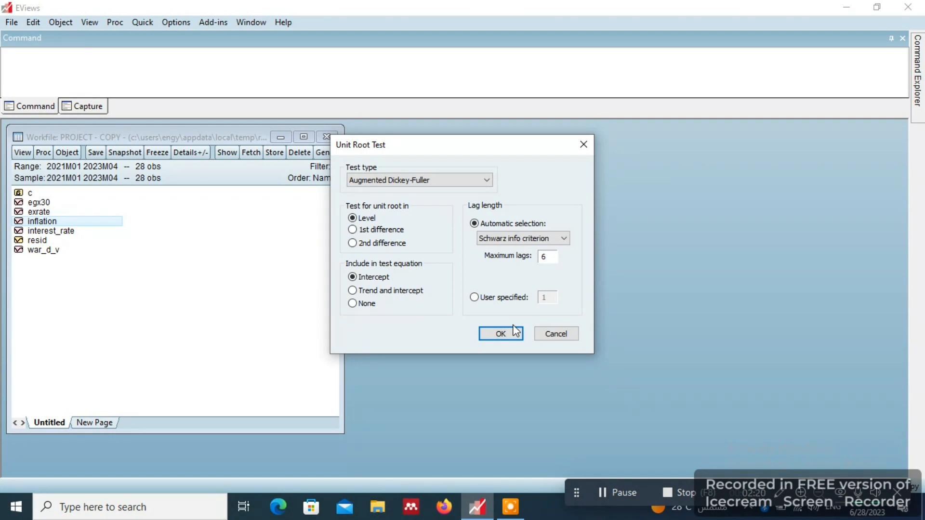
left_click(491, 333)
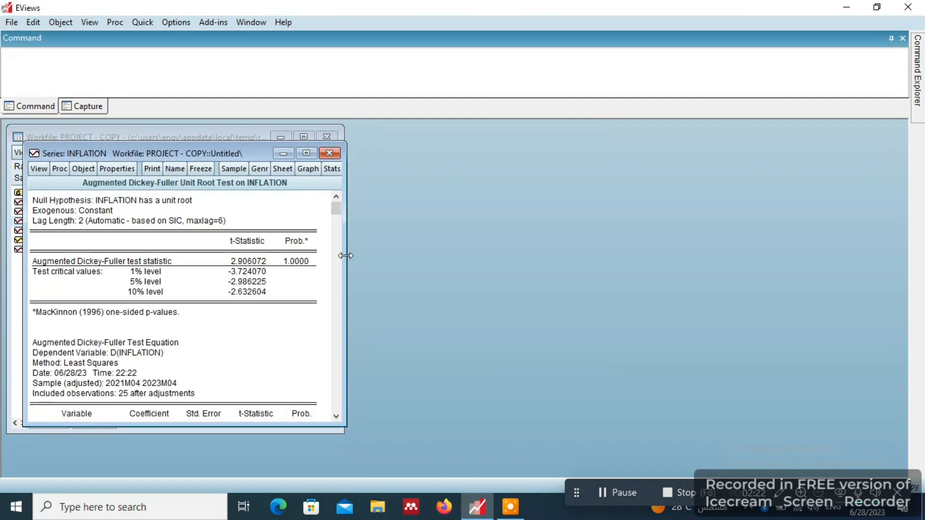
Place the test results beside the workfile, widen their window, and check the level test's t-statistic and probability
left_click_drag(208, 152, 528, 164)
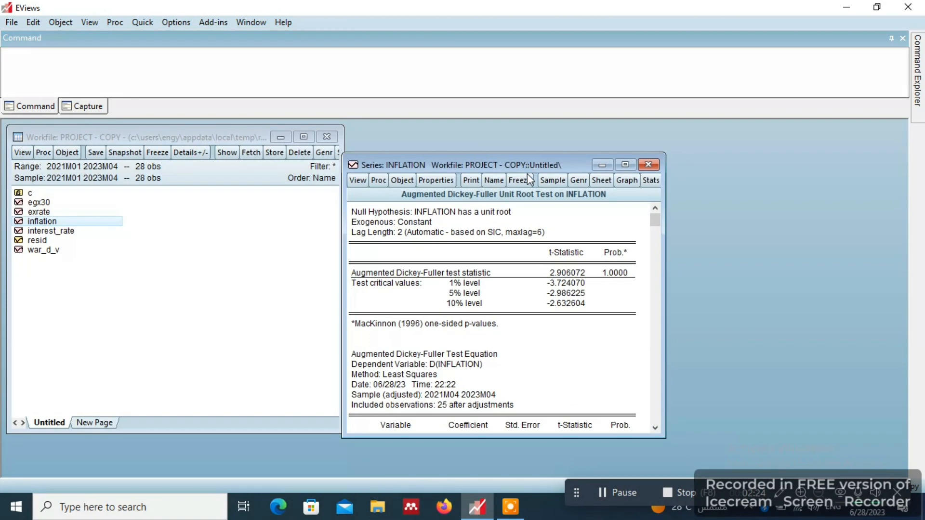
left_click_drag(658, 437, 748, 450)
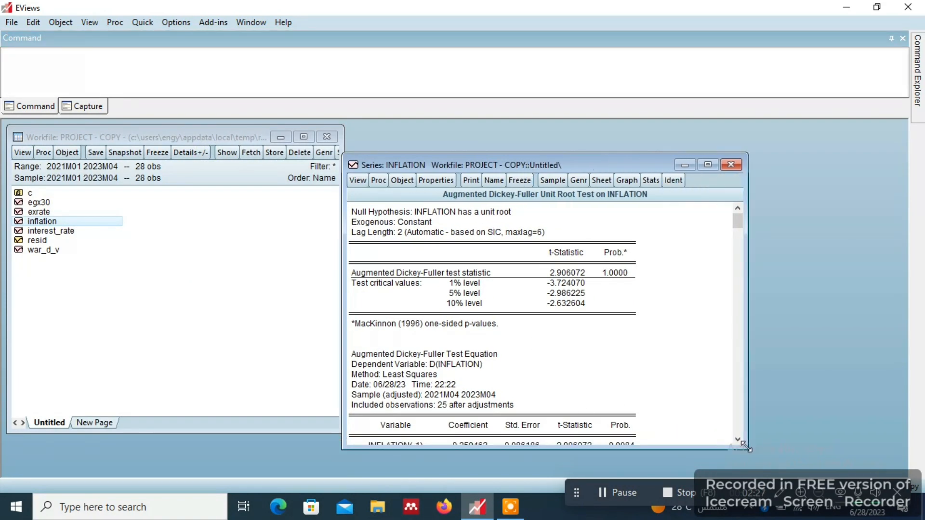
left_click(554, 273)
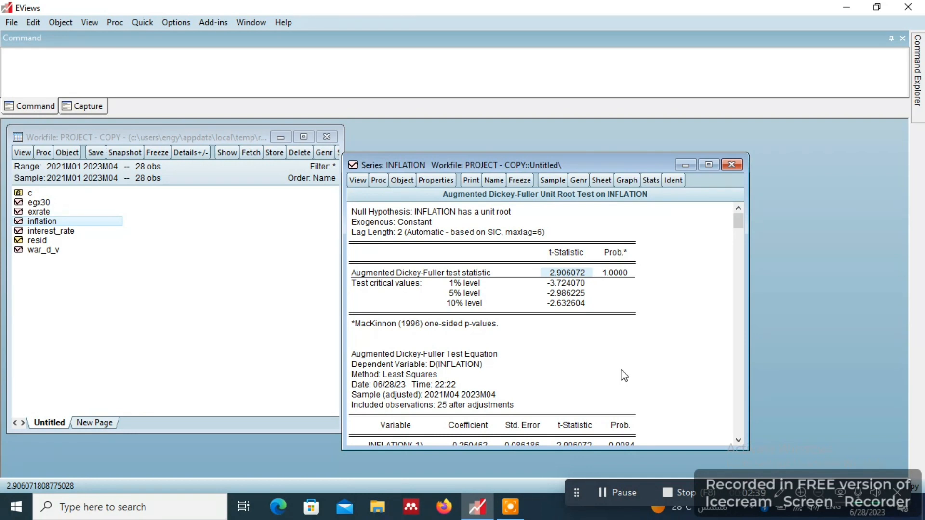
left_click(605, 275)
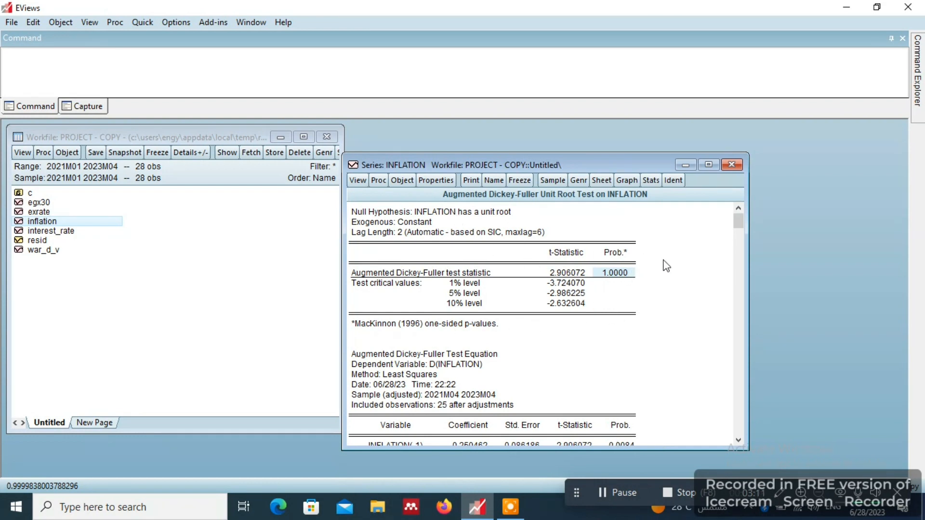
Rerun the standard Augmented Dickey-Fuller test on inflation in 1st difference with intercept
left_click(357, 181)
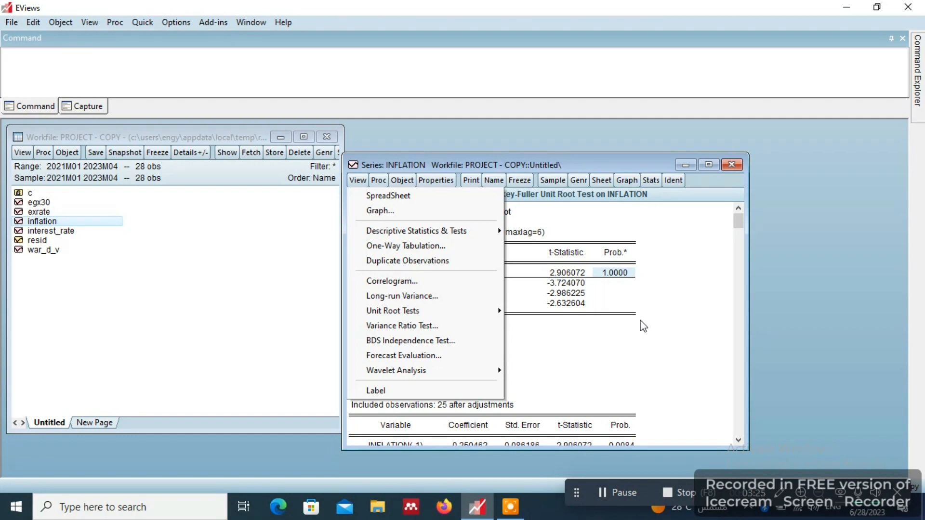
left_click(350, 182)
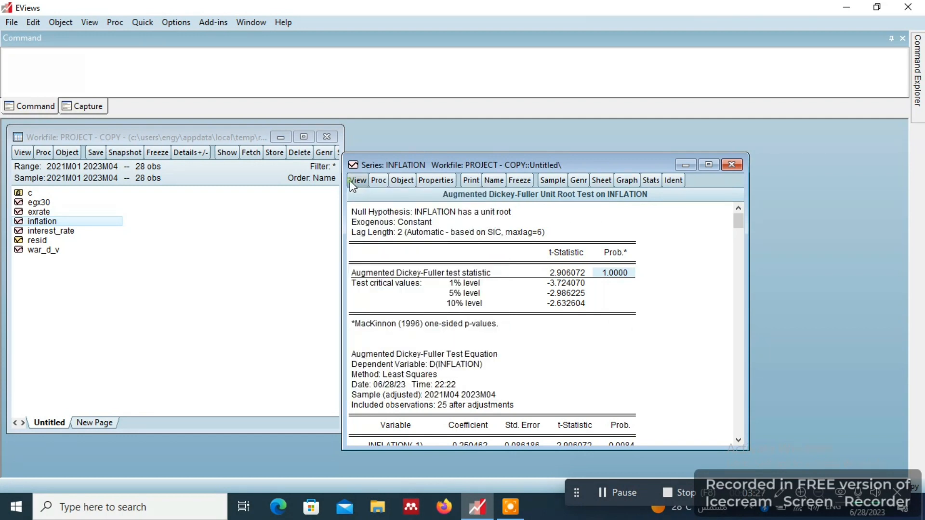
left_click(350, 183)
mouse_move(400, 313)
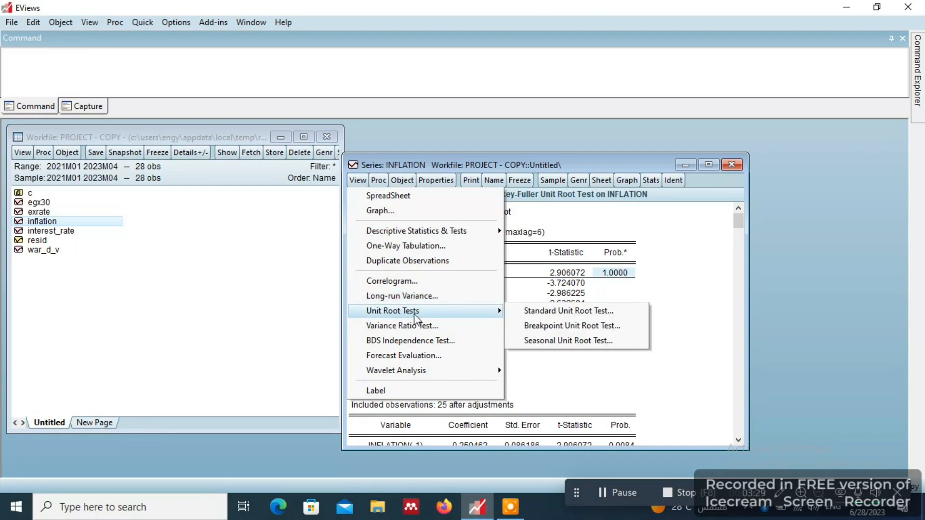
left_click(522, 315)
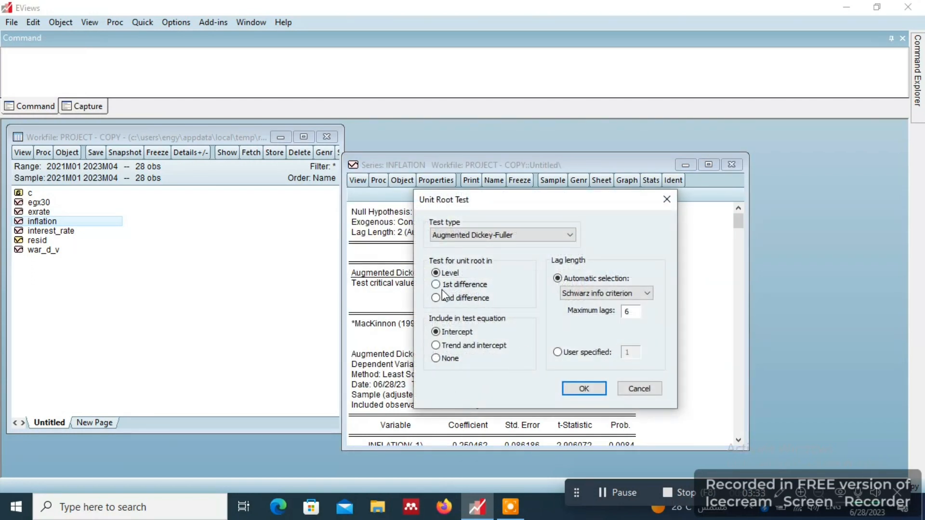
left_click(444, 286)
left_click(580, 388)
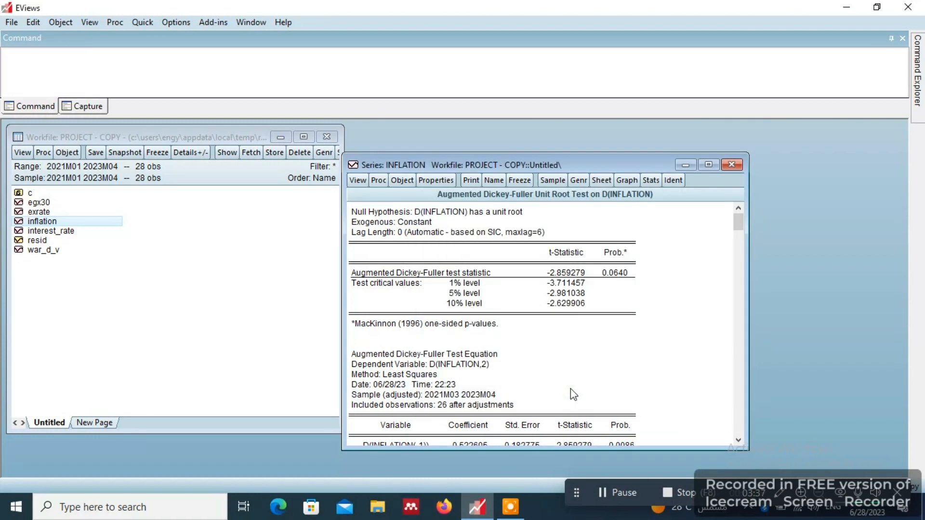
Examine the t-statistic, probability and critical values of the first-difference test on inflation
left_click(568, 274)
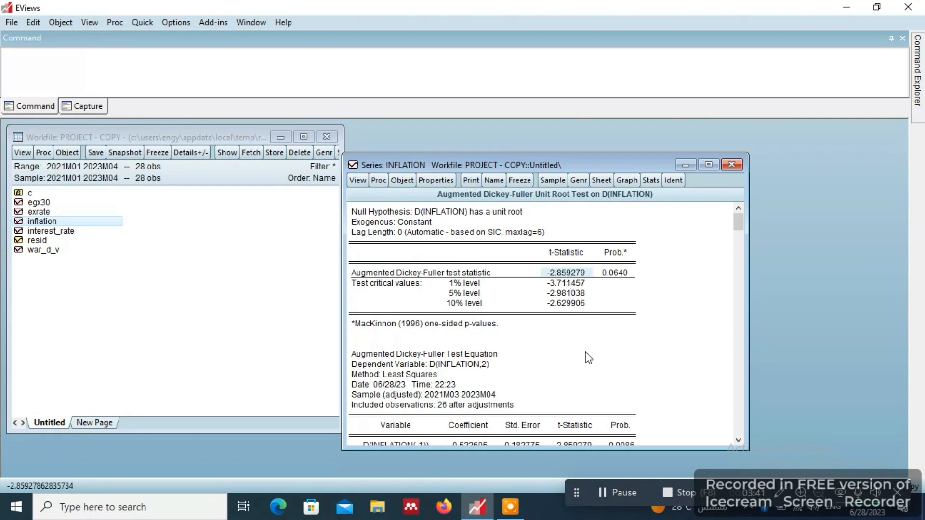
left_click(619, 275)
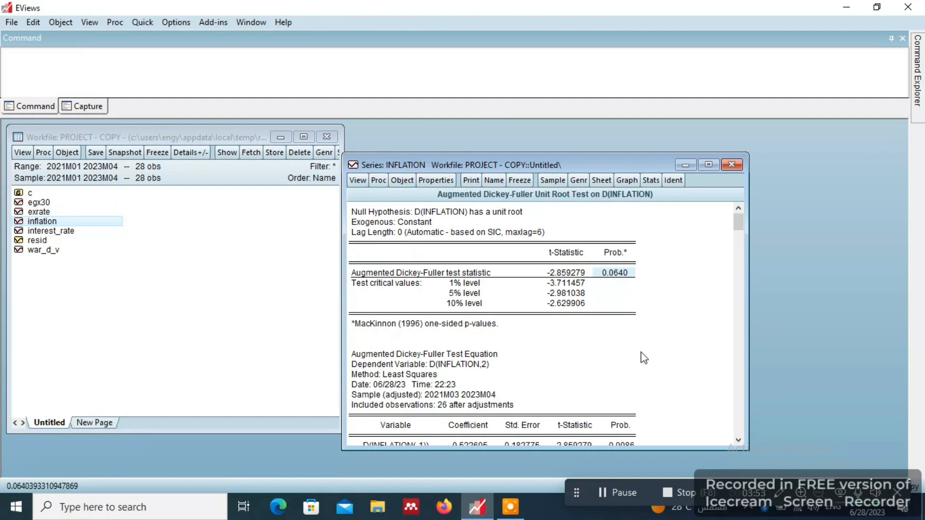
left_click(357, 181)
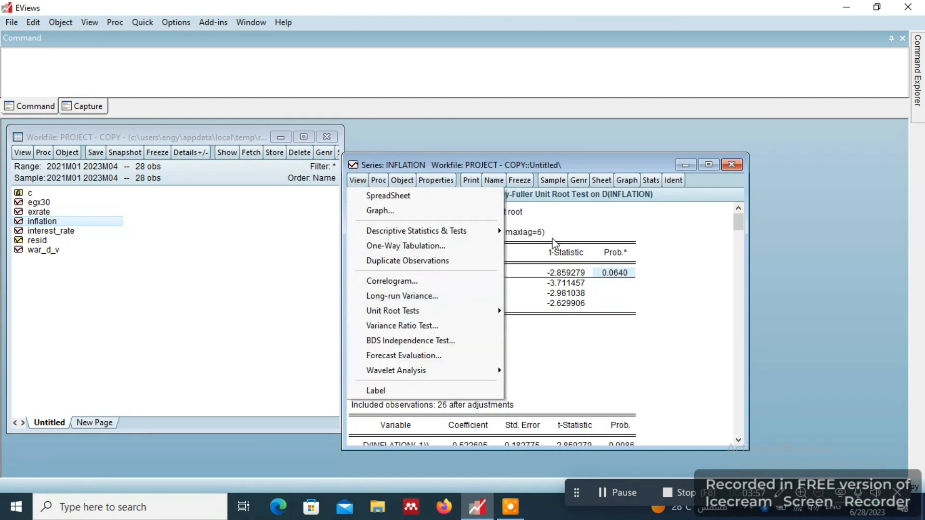
left_click(628, 235)
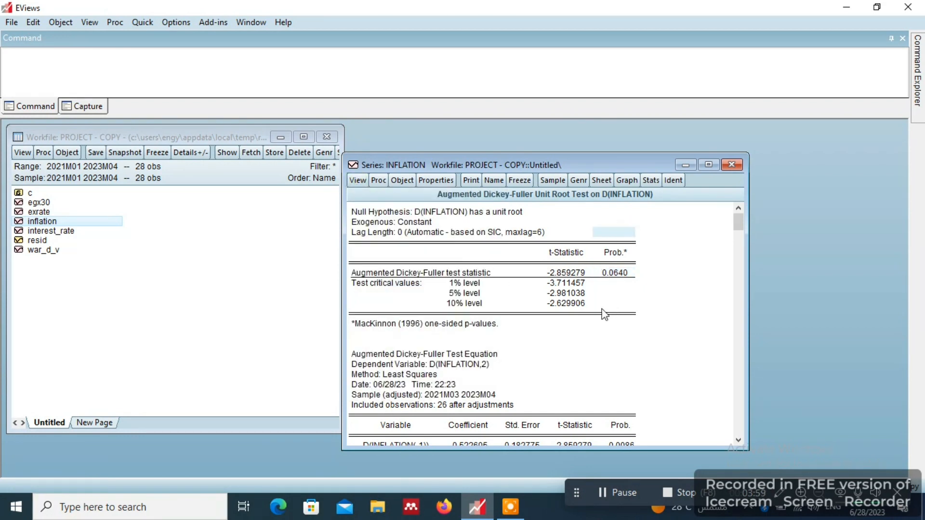
left_click(585, 314)
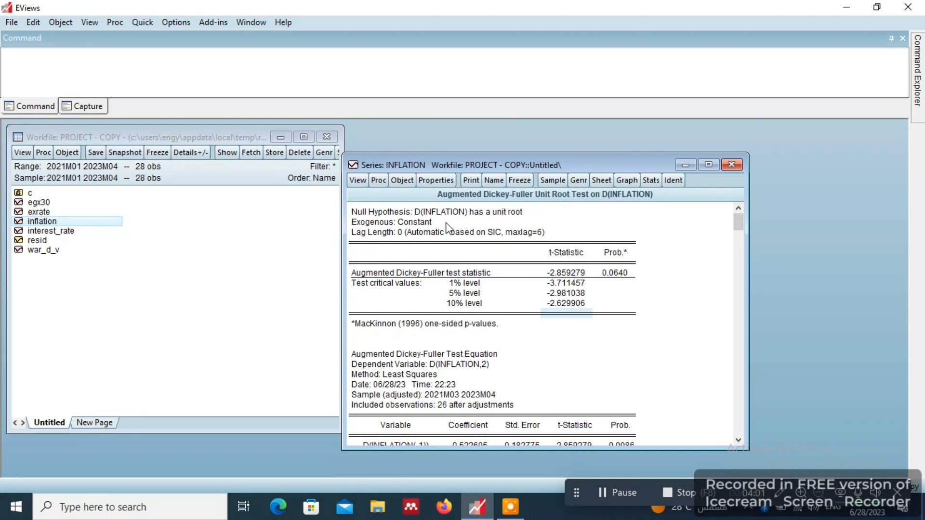
Rerun the standard Augmented Dickey-Fuller test on inflation in 2nd difference with intercept
left_click(359, 180)
mouse_move(425, 311)
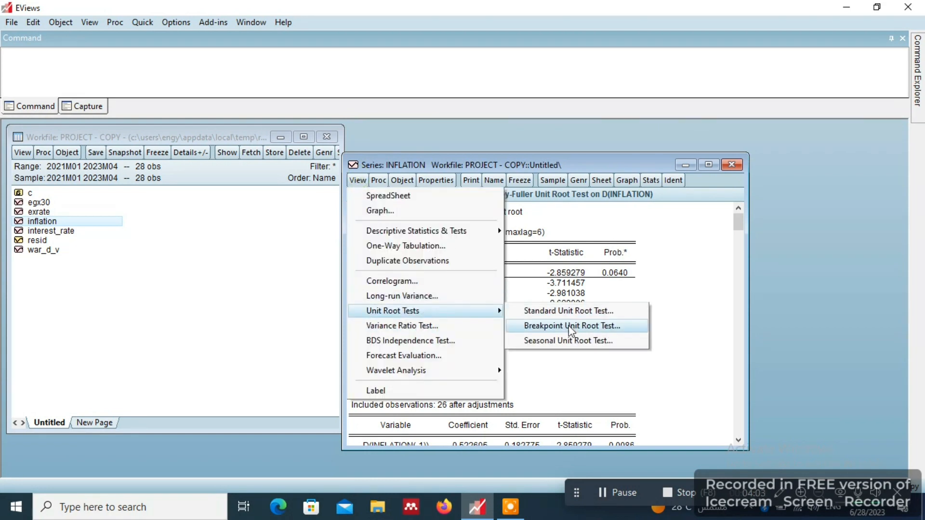
left_click(568, 311)
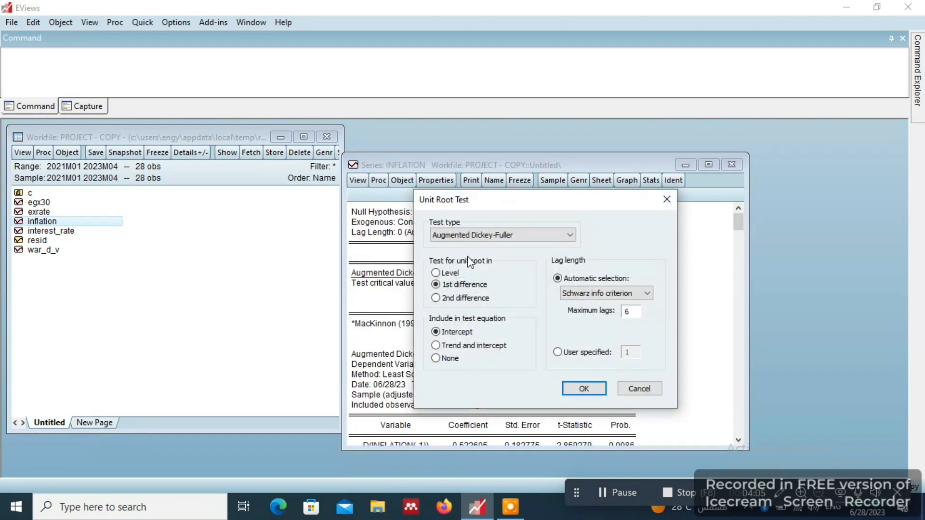
left_click(461, 299)
left_click(584, 388)
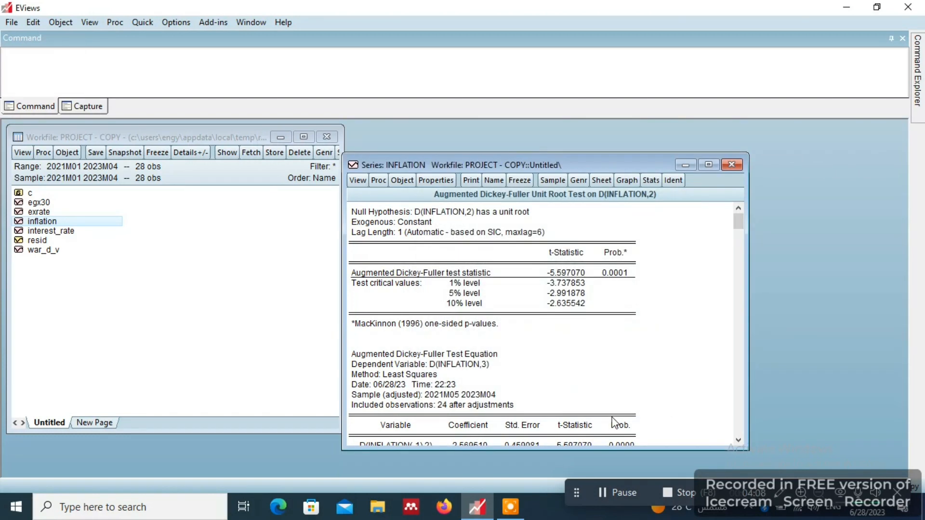
Check the t-statistic and probability of the second-difference test, and close the inflation series window
left_click(573, 273)
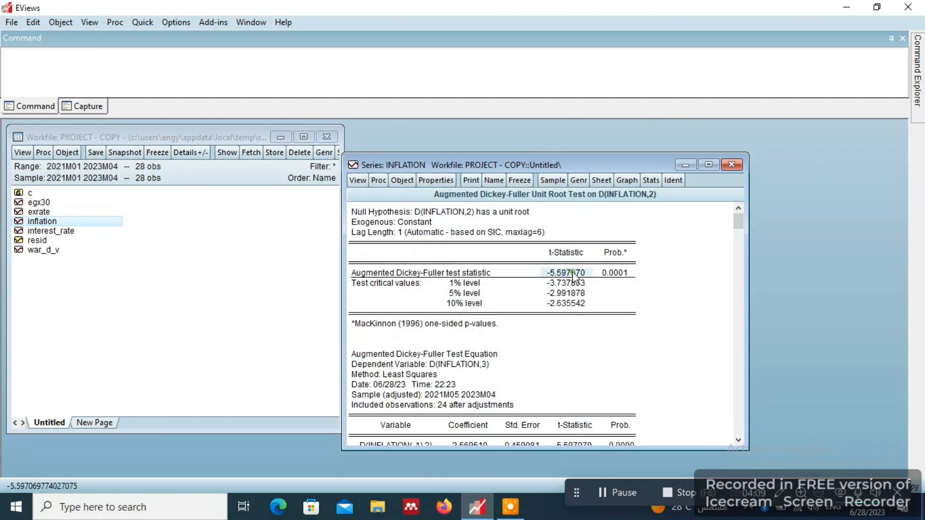
left_click(613, 272)
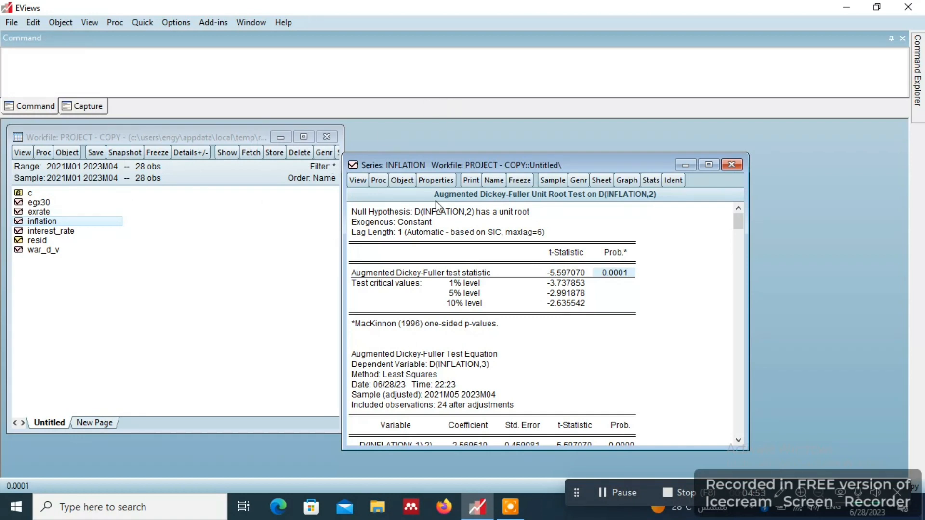
left_click(735, 169)
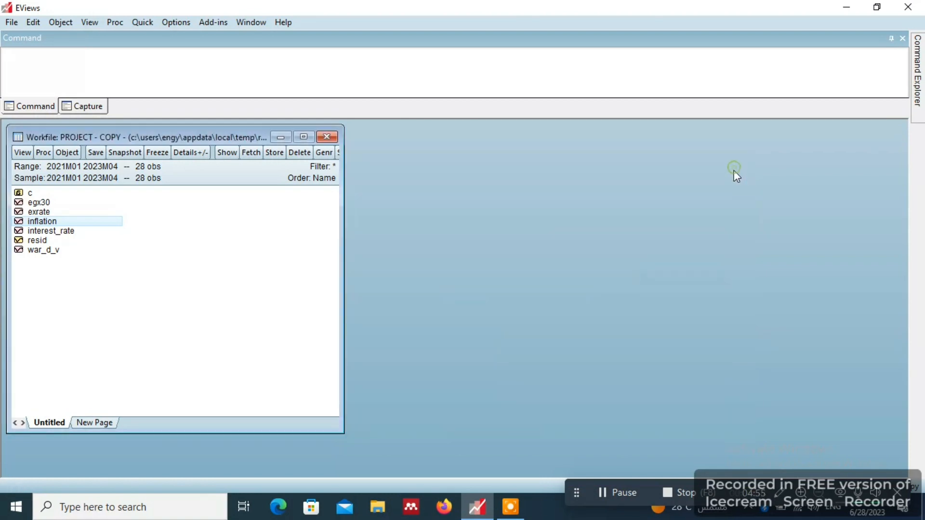
left_click(131, 23)
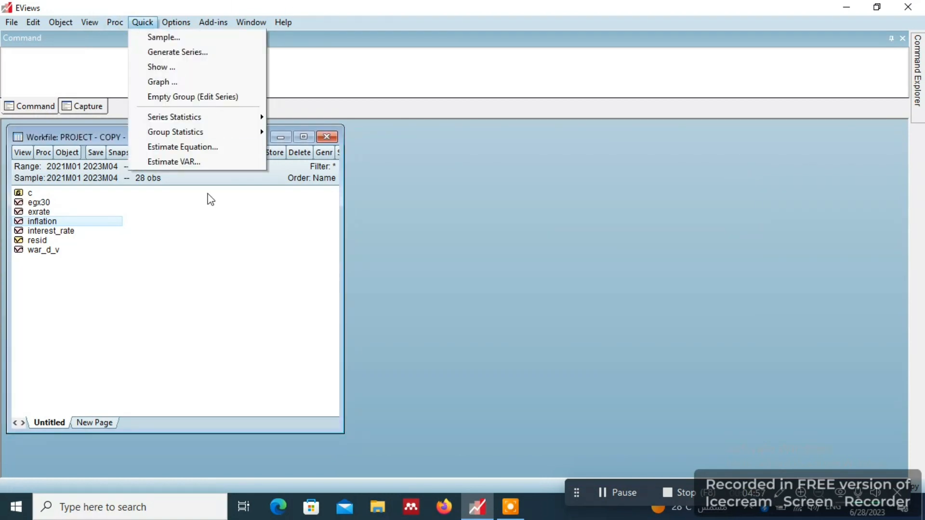
mouse_move(215, 120)
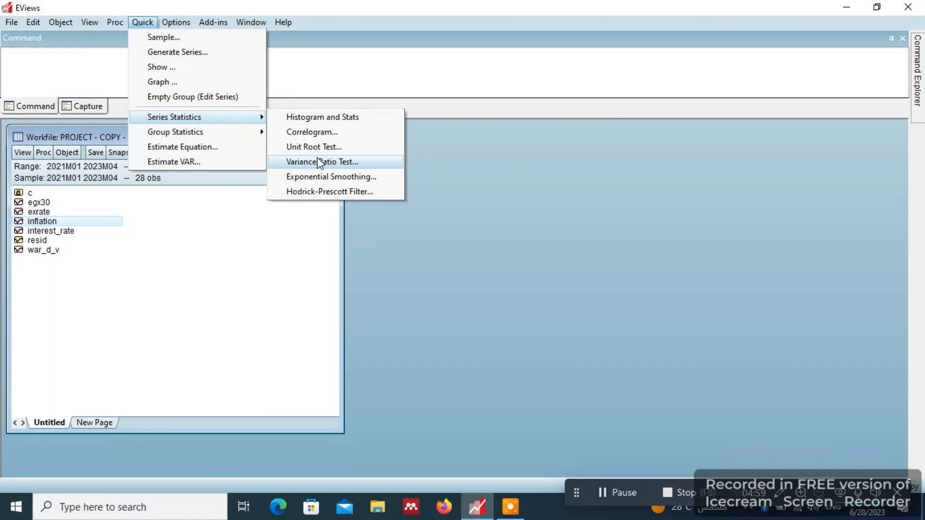
left_click(496, 278)
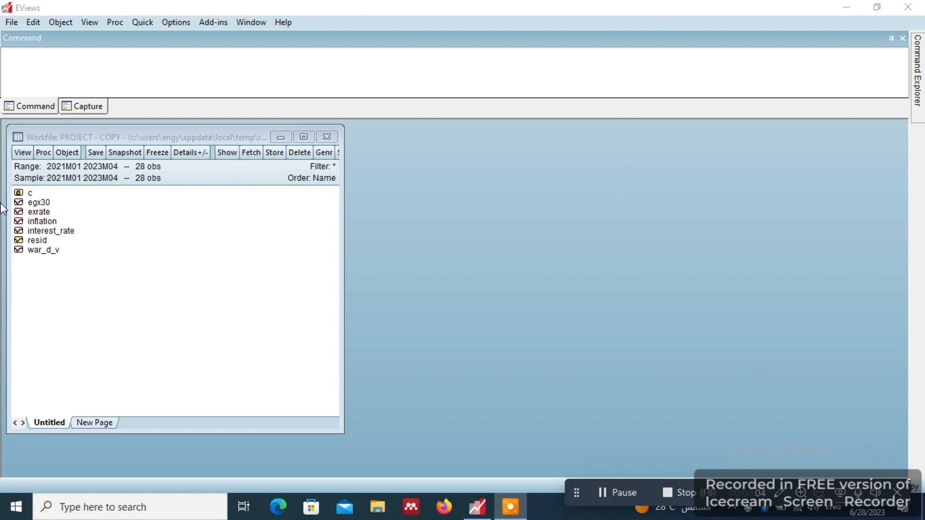
Run the standard Augmented Dickey-Fuller test on the inflation series in level with intercept, and check its t-statistic and probability
left_click(46, 222)
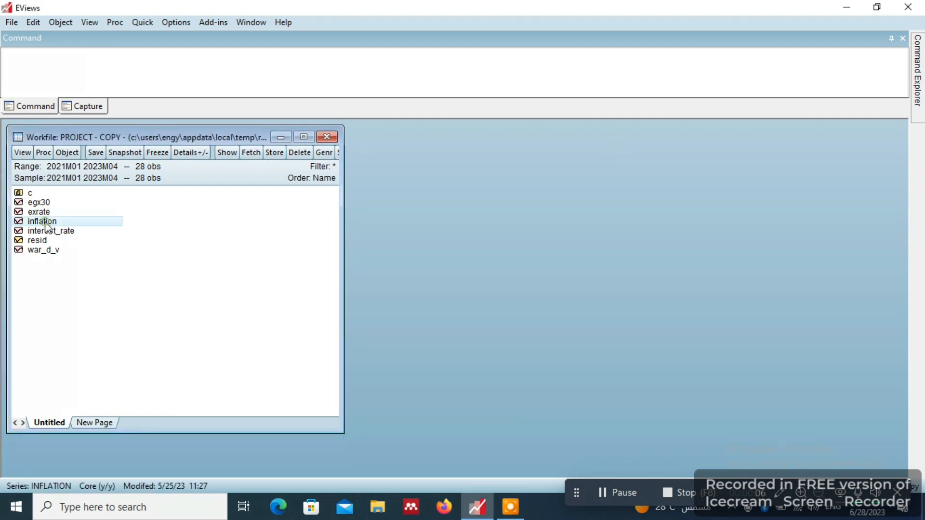
double_click(45, 221)
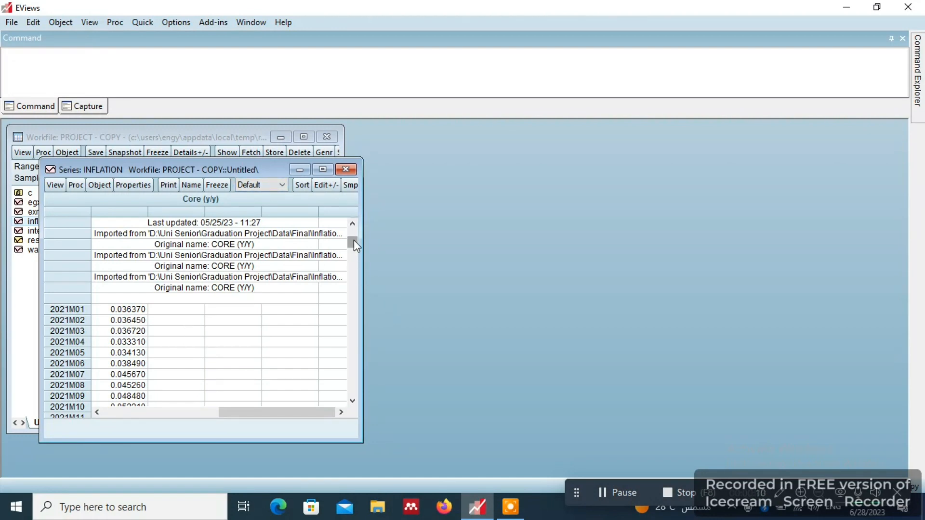
left_click_drag(354, 240, 349, 186)
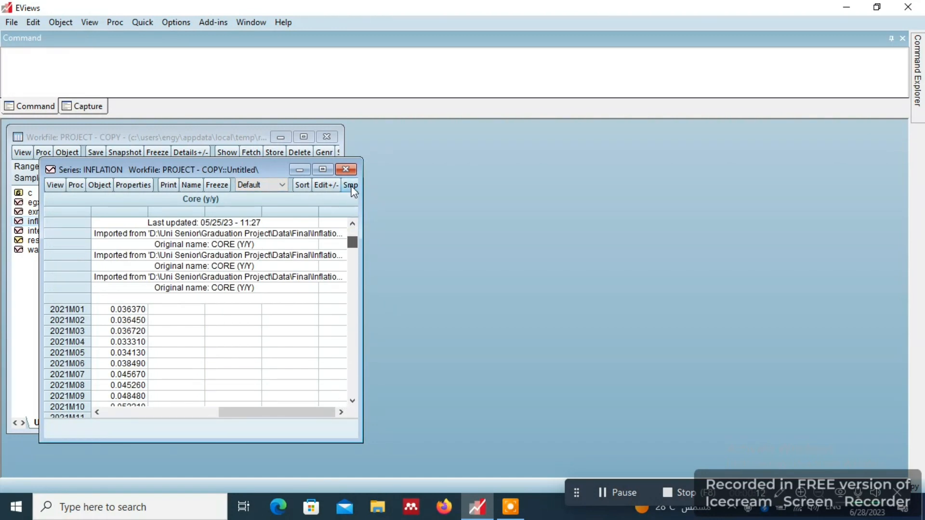
left_click(50, 184)
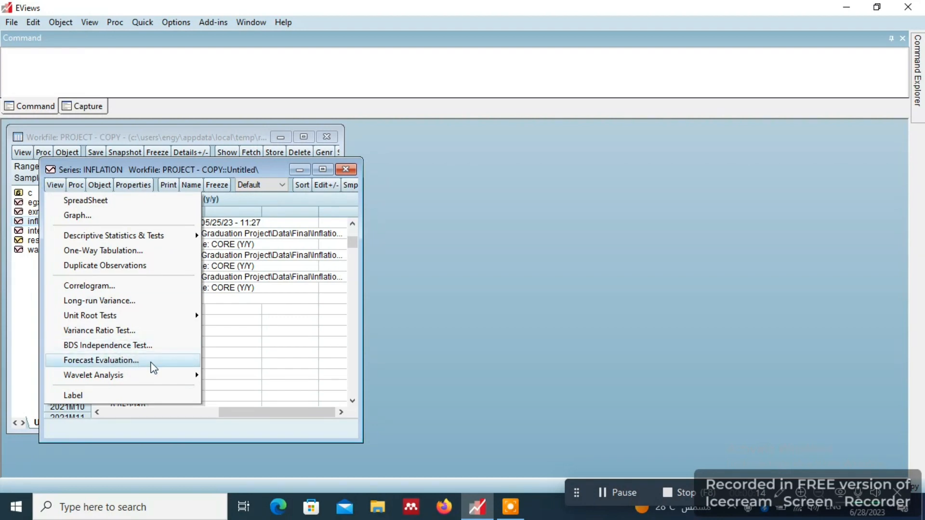
mouse_move(180, 321)
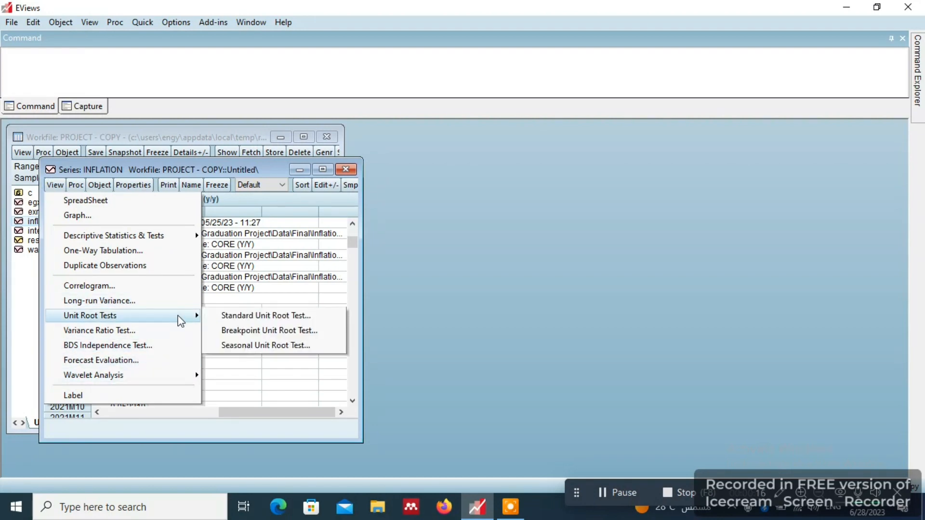
left_click(240, 318)
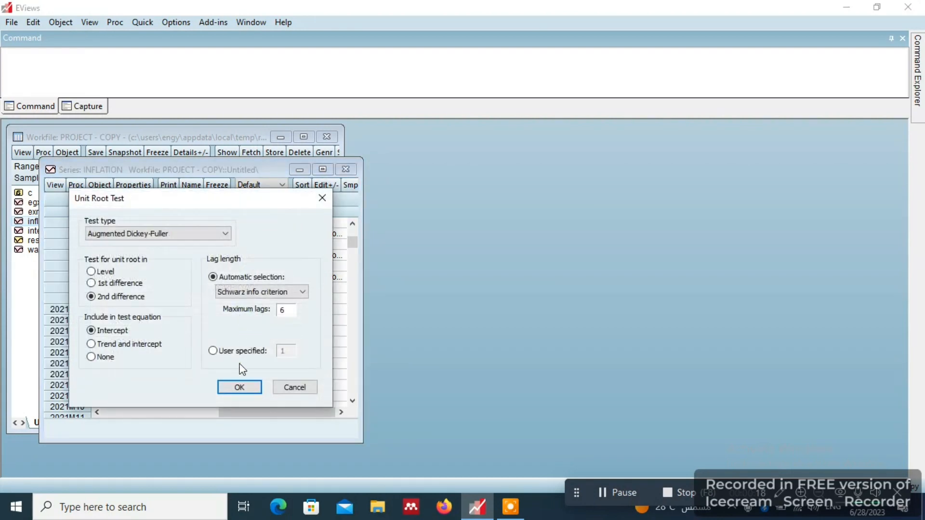
left_click(113, 271)
left_click(251, 388)
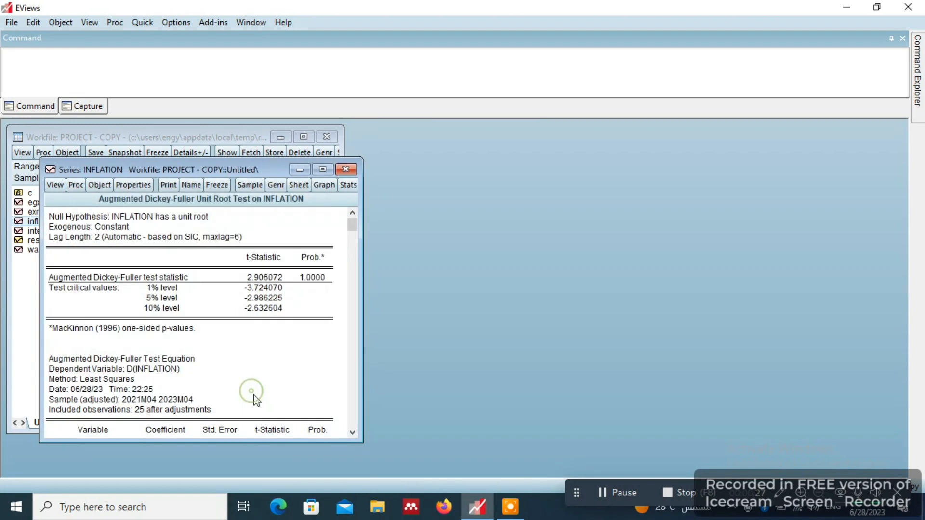
left_click(273, 277)
left_click(325, 278)
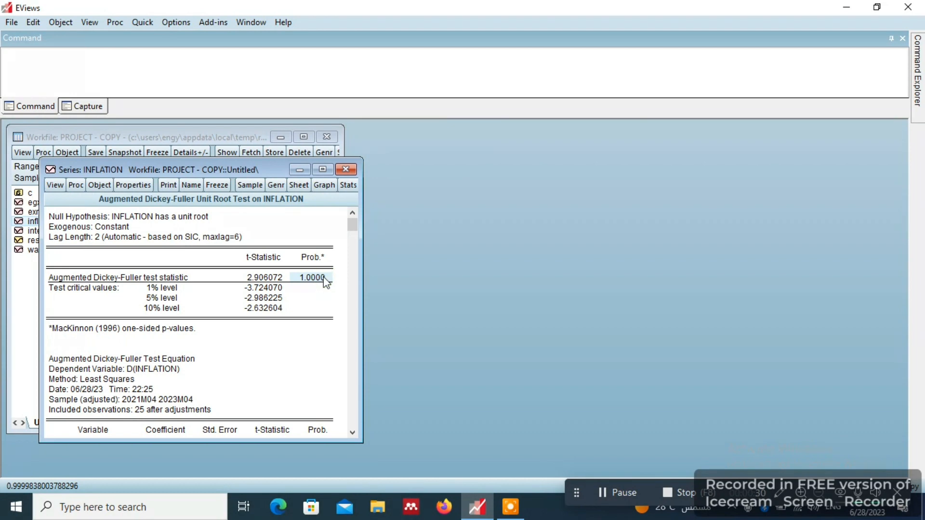